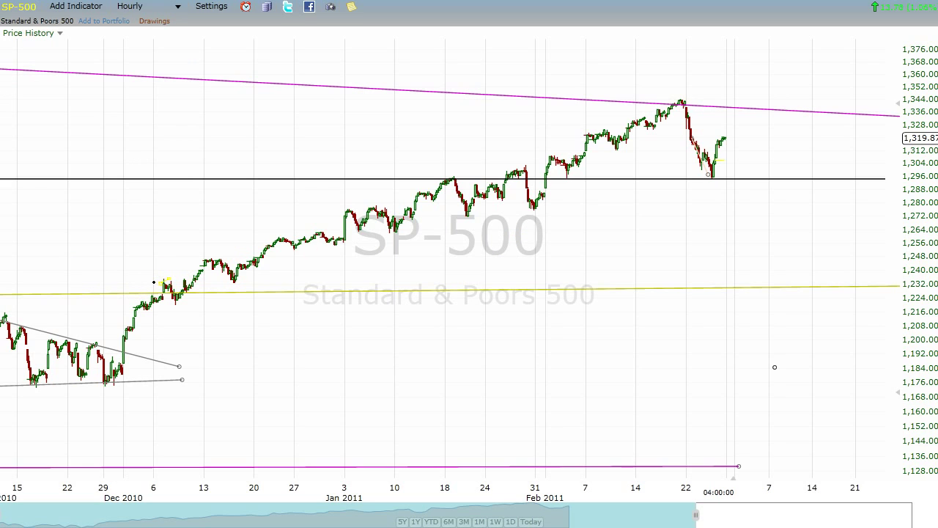
Step: Draw a rising trendline along the price highs, from about 1,217 in November 2010 to about 1,369 in mid-March 2011
left_click_drag(154, 279, 775, 68)
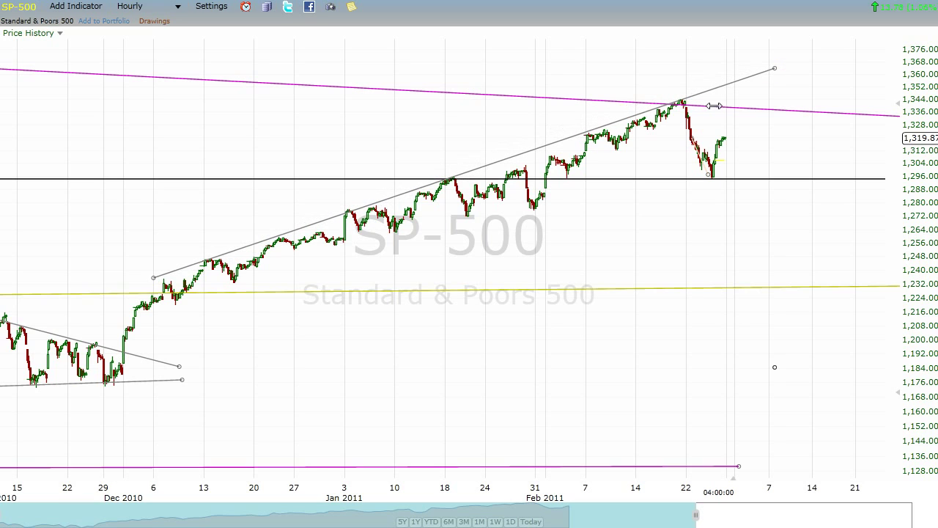
left_click_drag(154, 280, 60, 307)
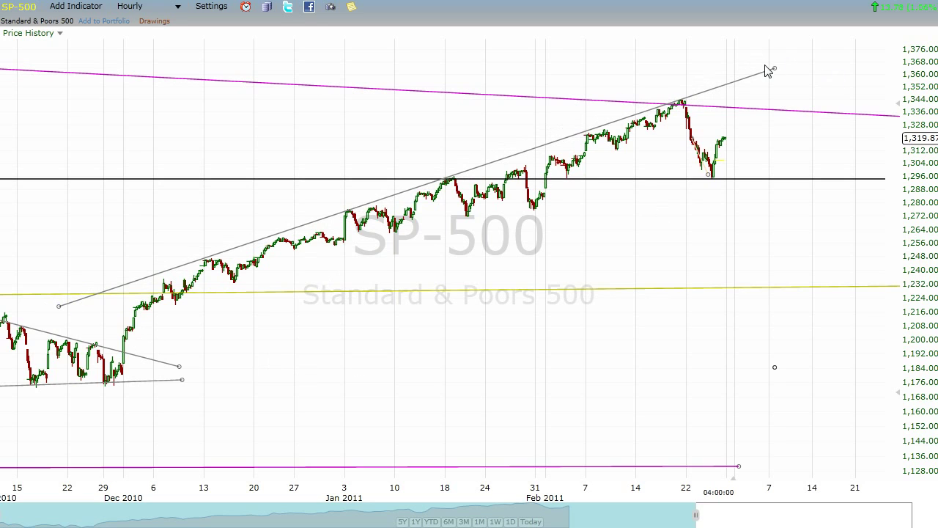
left_click_drag(773, 69, 779, 49)
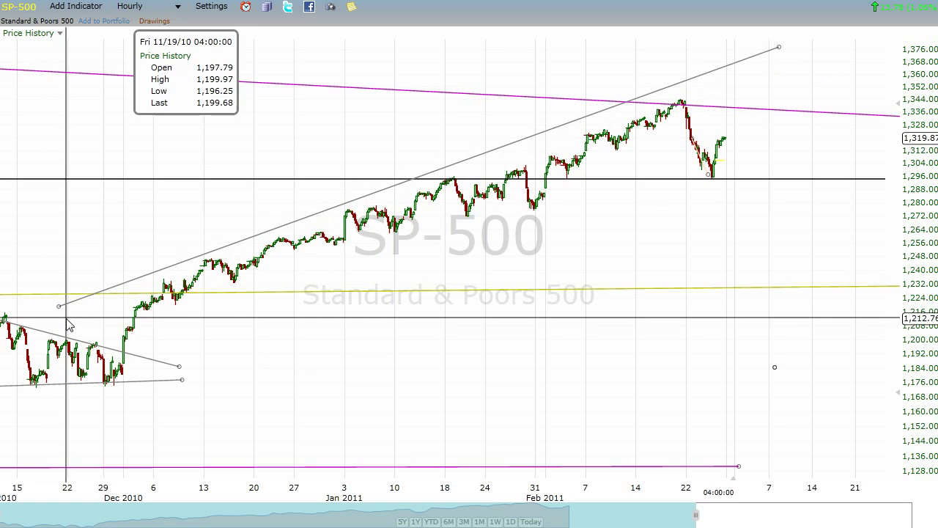
left_click_drag(60, 310, 31, 301)
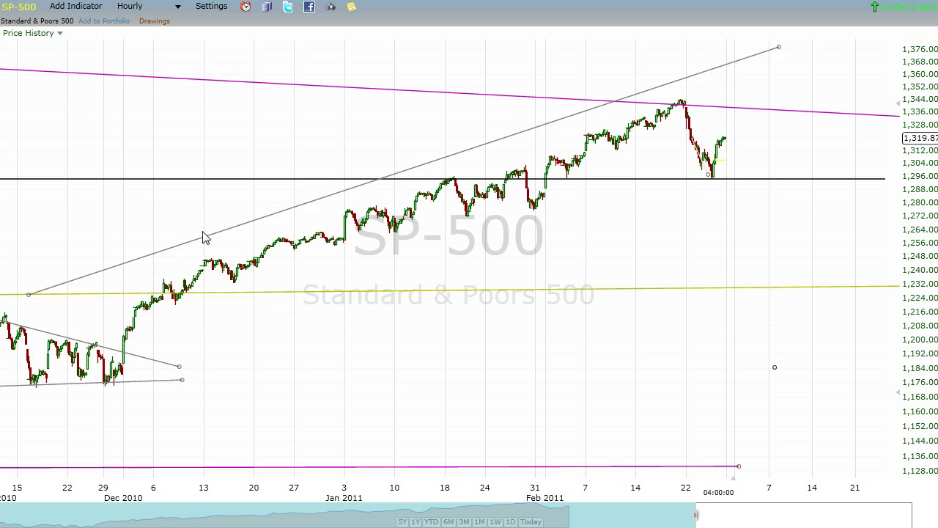
left_click_drag(226, 236, 245, 250)
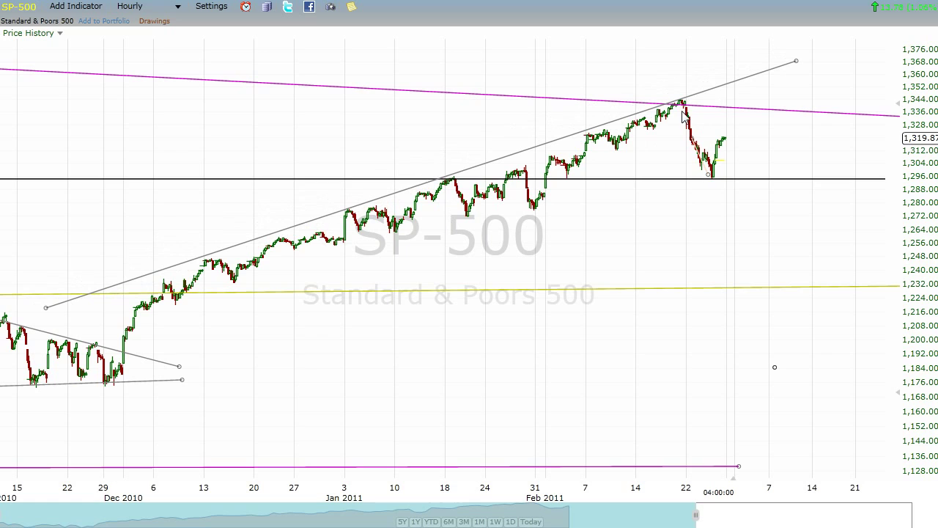
left_click_drag(45, 308, 58, 310)
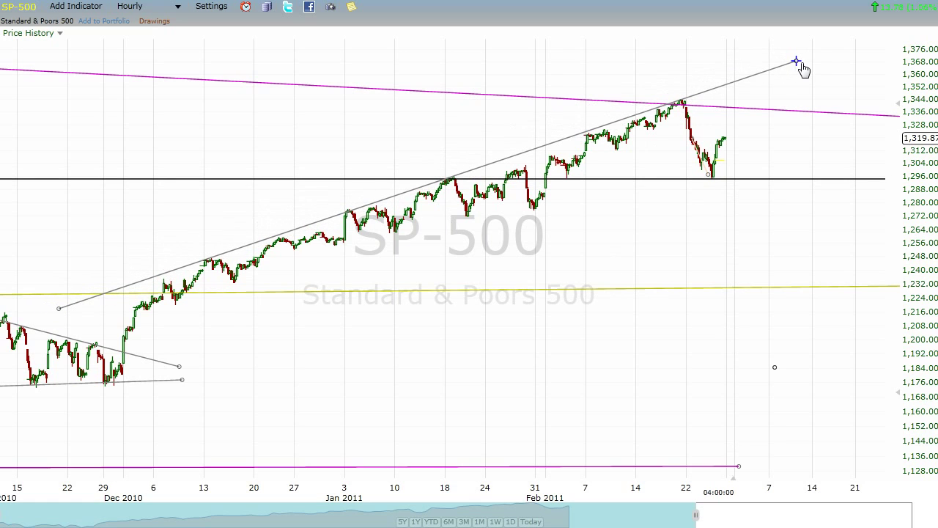
left_click_drag(796, 60, 799, 60)
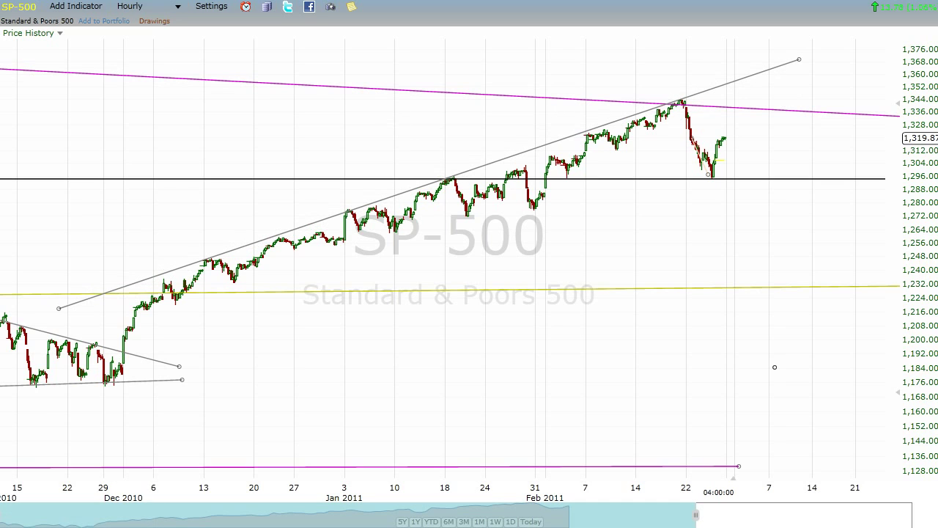
Step: Erase the descending magenta trendline that crosses the February 2011 high
left_click(378, 90)
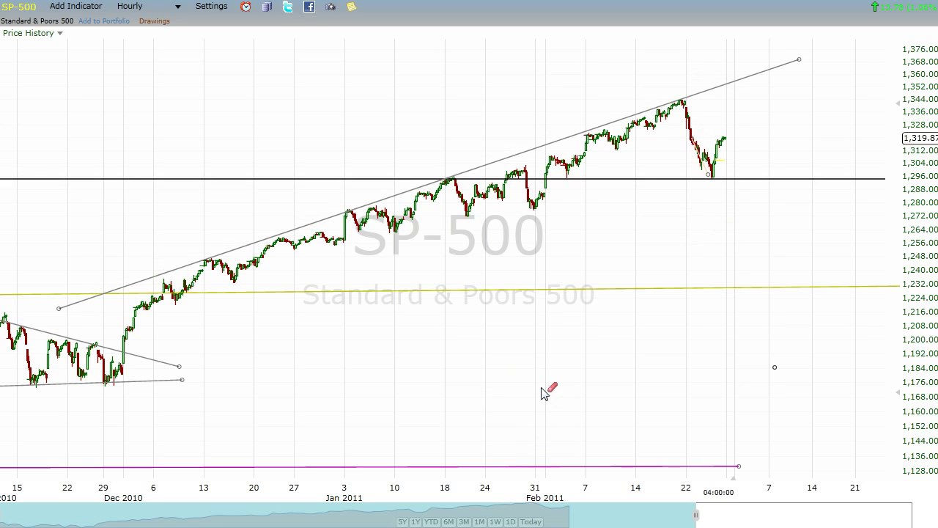
left_click_drag(779, 373, 806, 390)
key("Escape")
Step: Create a parallel of the upper trendline and place it through the late November 2010 and late February 2011 lows
right_click(524, 155)
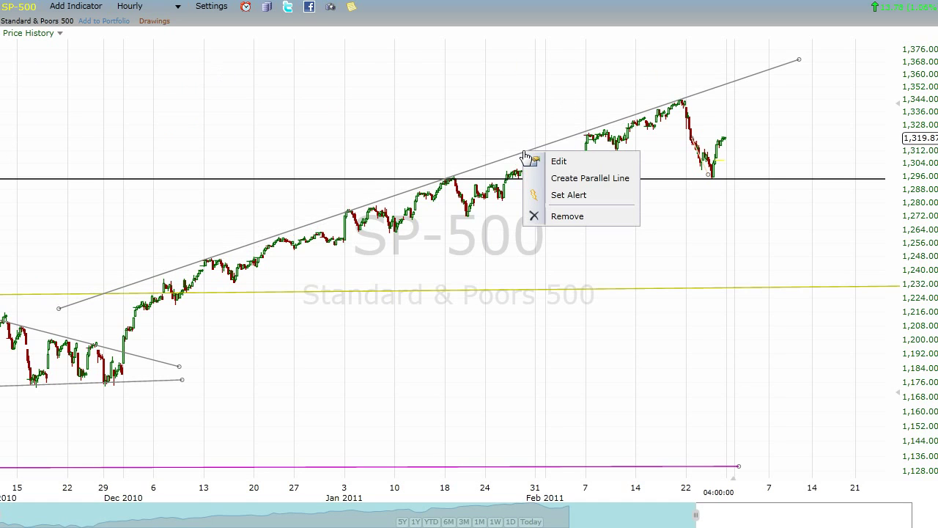
left_click(584, 180)
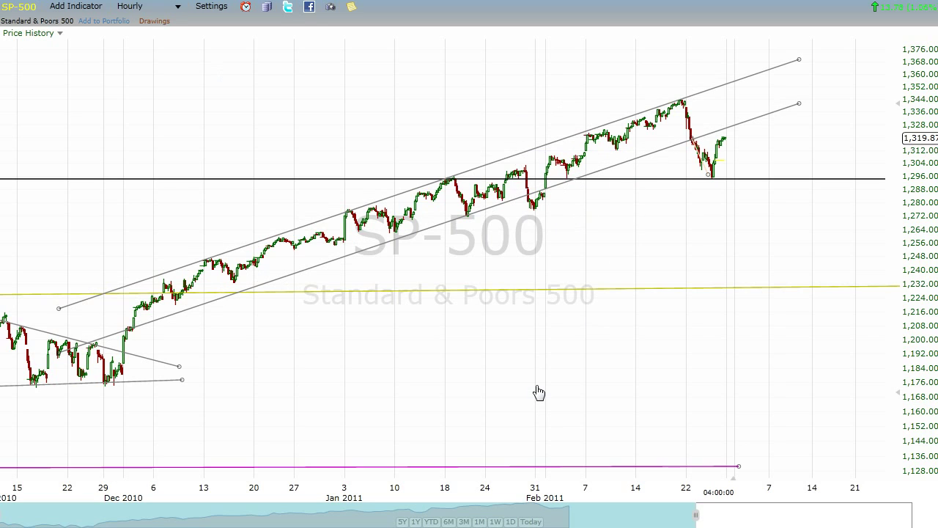
left_click_drag(411, 246, 435, 287)
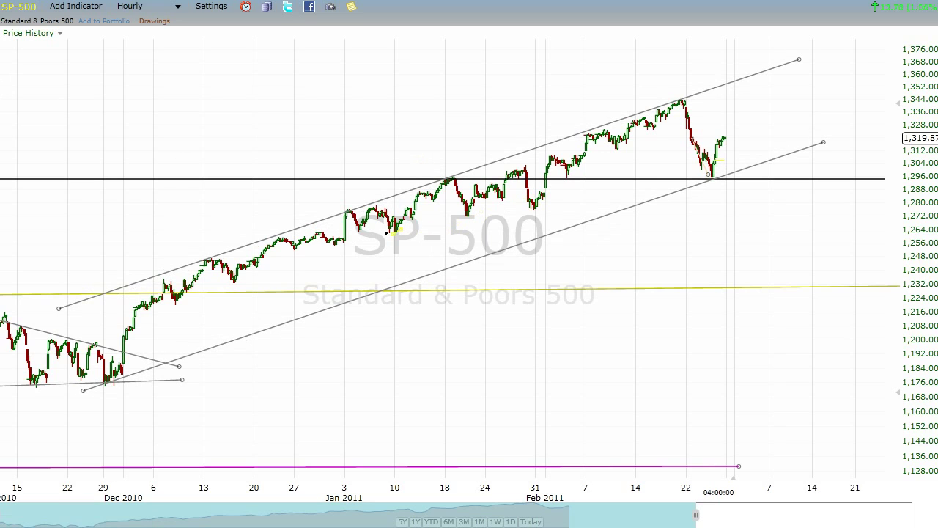
Step: Draw a shallower support line from early January 2011 along the January and February lows to about 1,304 in mid-March
mouse_move(396, 230)
left_mouse_down()
mouse_move(700, 163)
mouse_move(817, 167)
left_mouse_up()
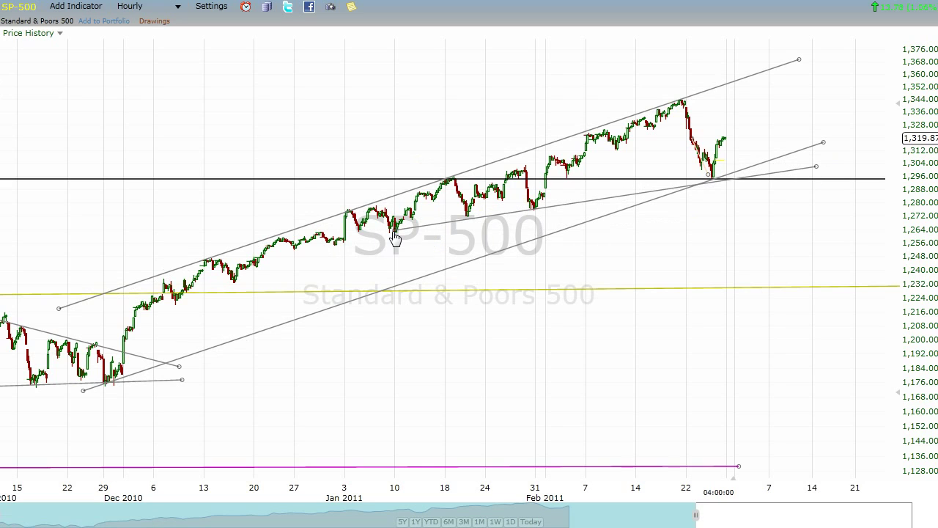
left_click_drag(395, 230, 342, 246)
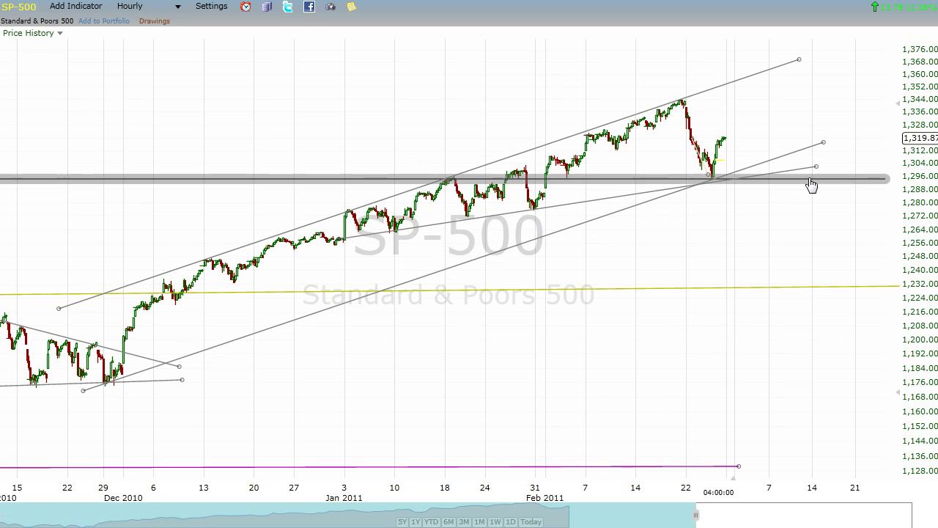
left_click_drag(817, 167, 818, 163)
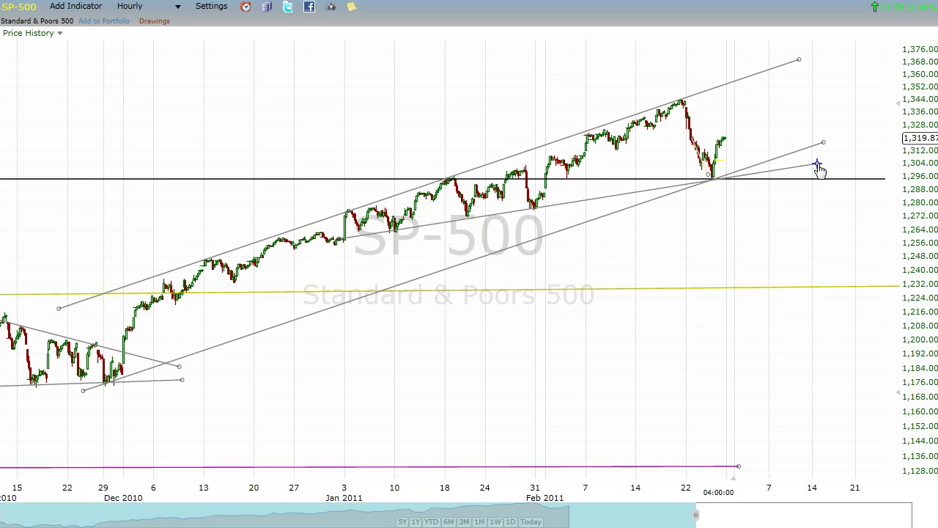
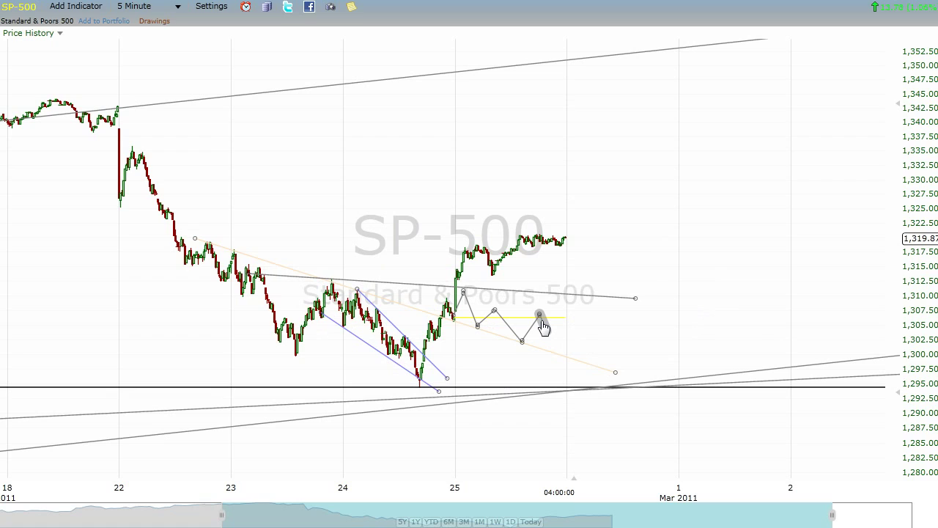
Step: Finish the last leg of the projected zigzag on the 5-minute chart and erase all of its segments
left_click(545, 329)
left_click(546, 330)
left_click(495, 310)
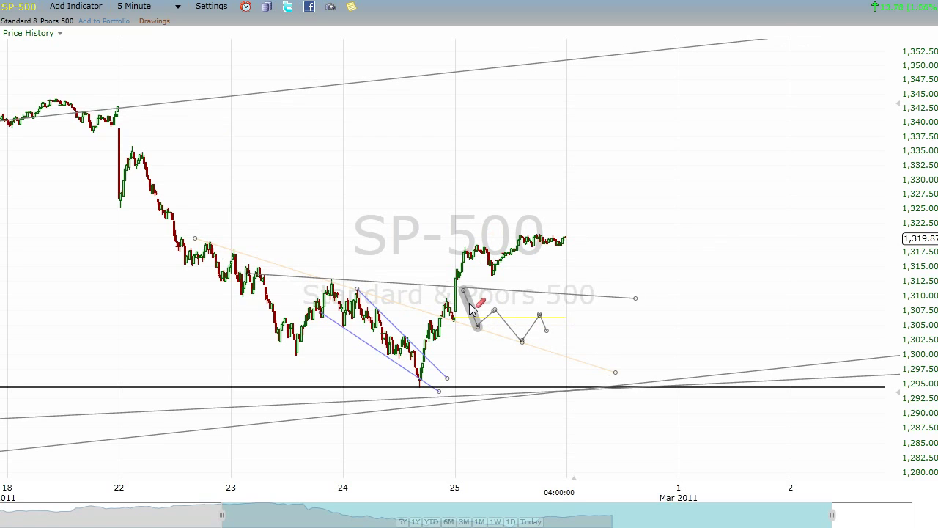
left_click(492, 313)
left_click(498, 318)
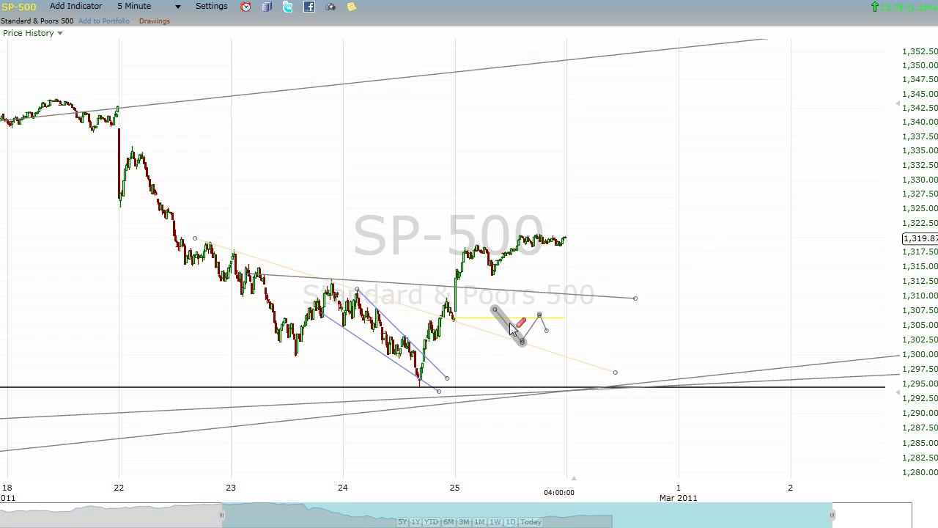
left_click(543, 331)
left_click(544, 328)
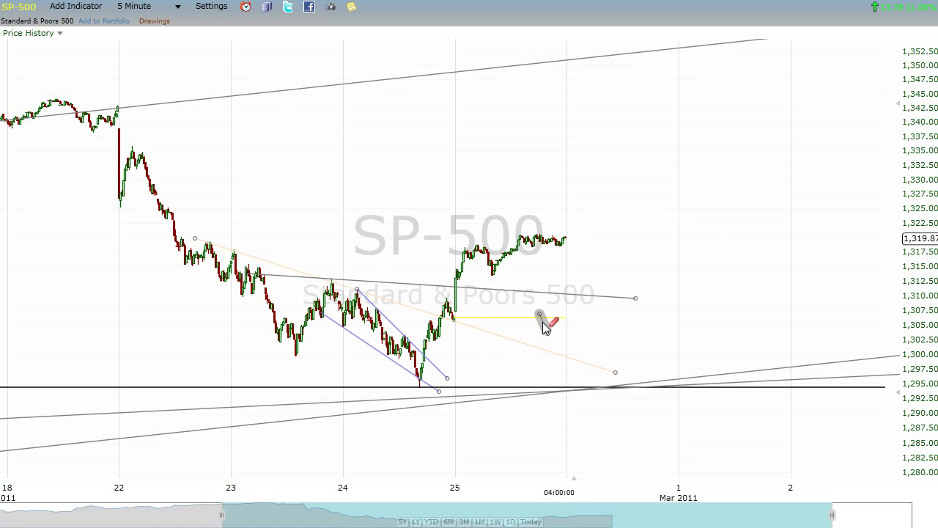
left_click(543, 323)
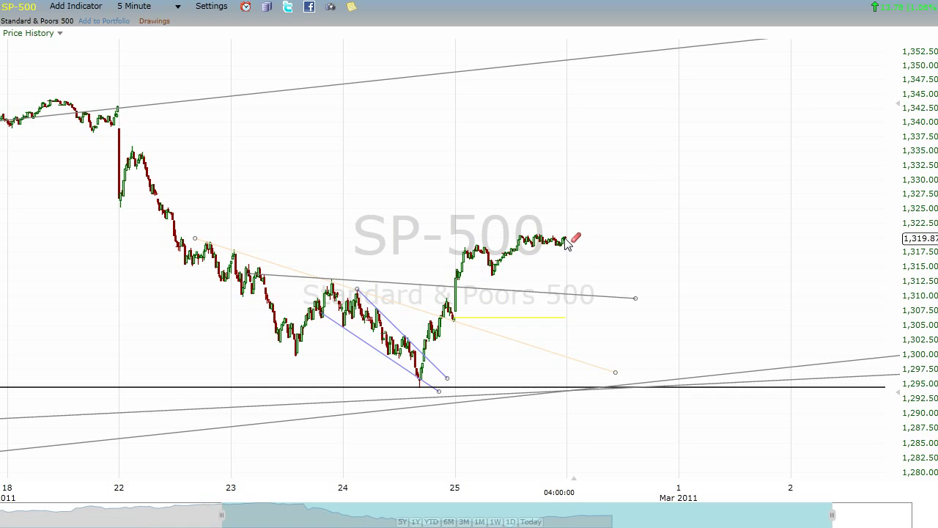
Step: On the 2-hour chart, realign the lower channel line with the February 2011 low and extend it back to early September 2010
left_click(169, 7)
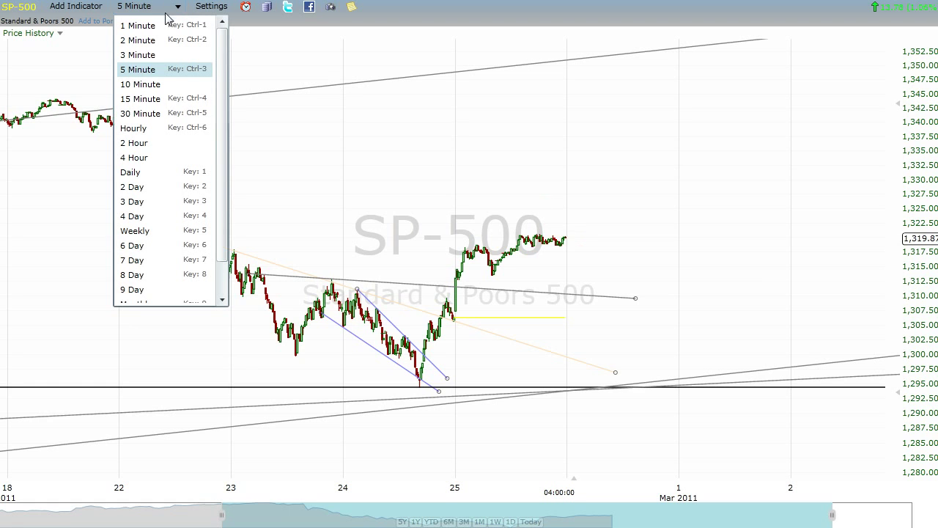
left_click(151, 128)
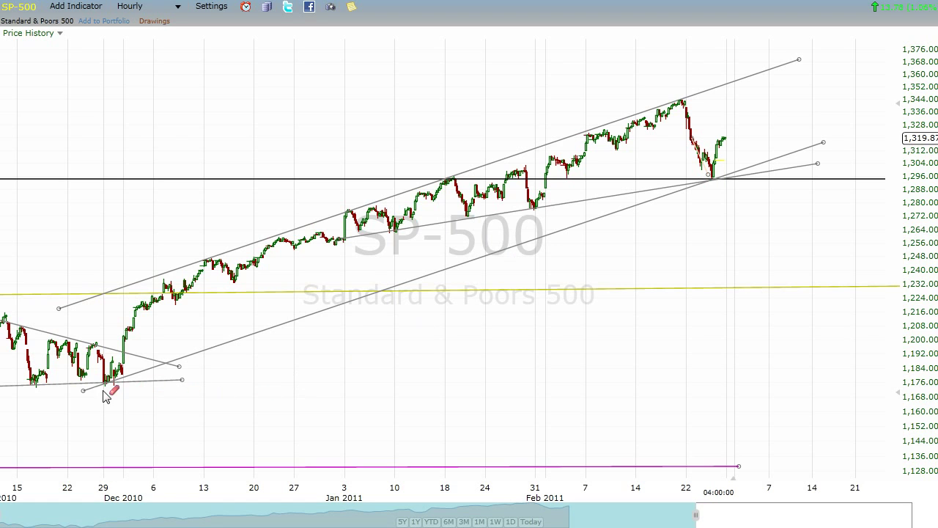
left_click(146, 7)
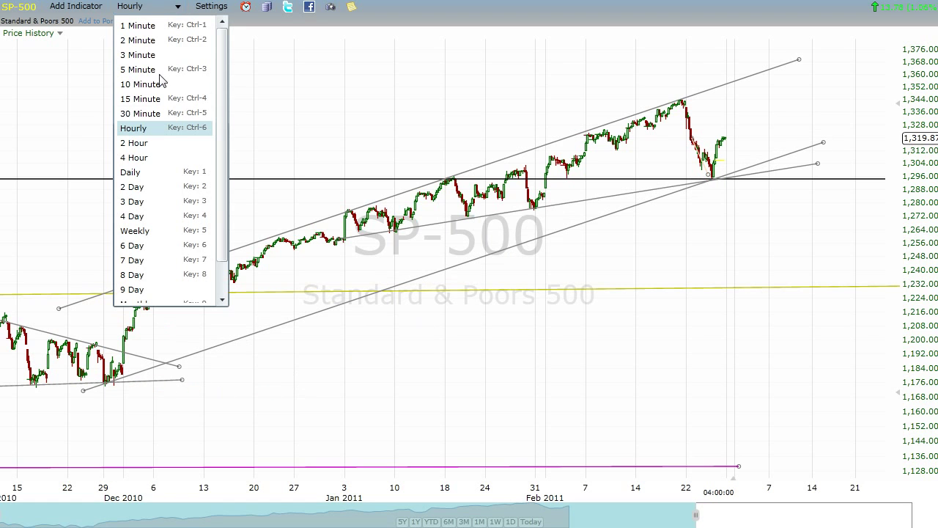
left_click(150, 143)
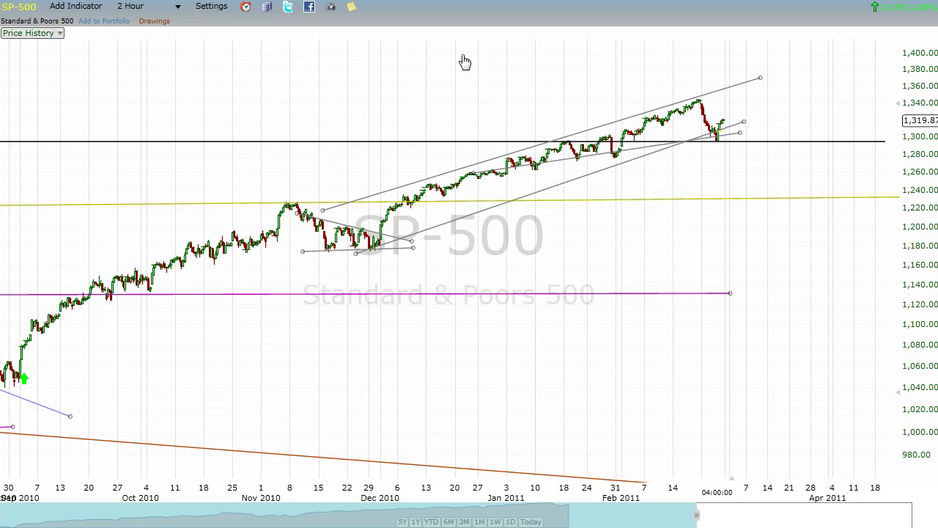
left_click_drag(744, 126, 756, 136)
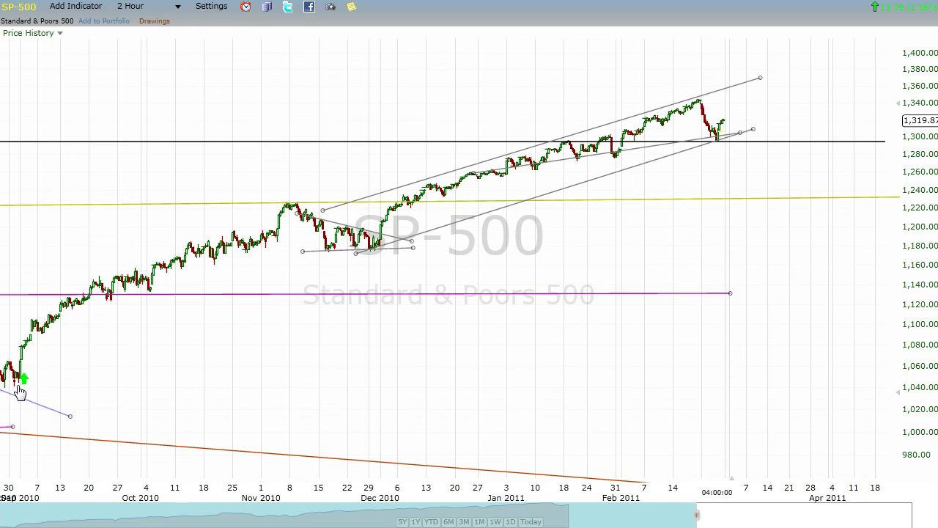
left_click_drag(355, 252, 5, 370)
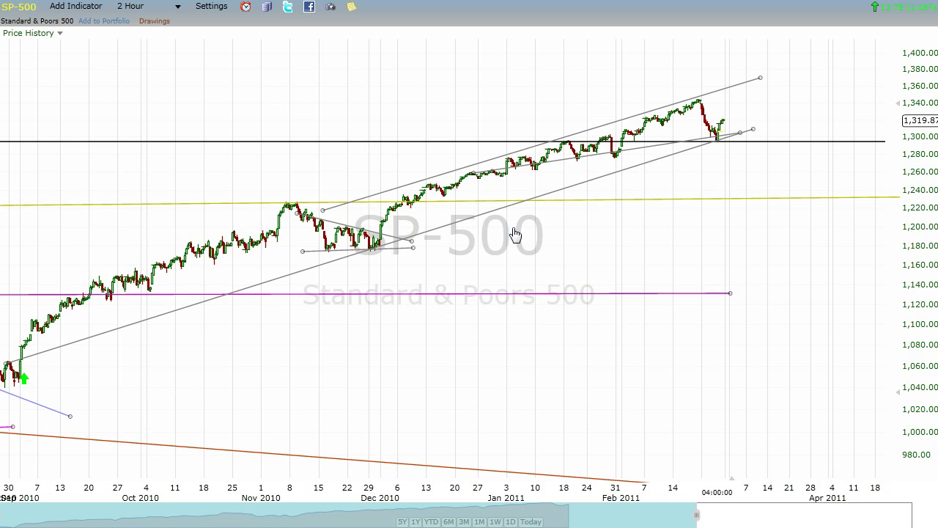
Step: Adjust the upper channel line's start in mid-November 2010 and extend its end to about 1,403 on April 11, 2011
left_click(759, 77)
left_click_drag(322, 211, 326, 215)
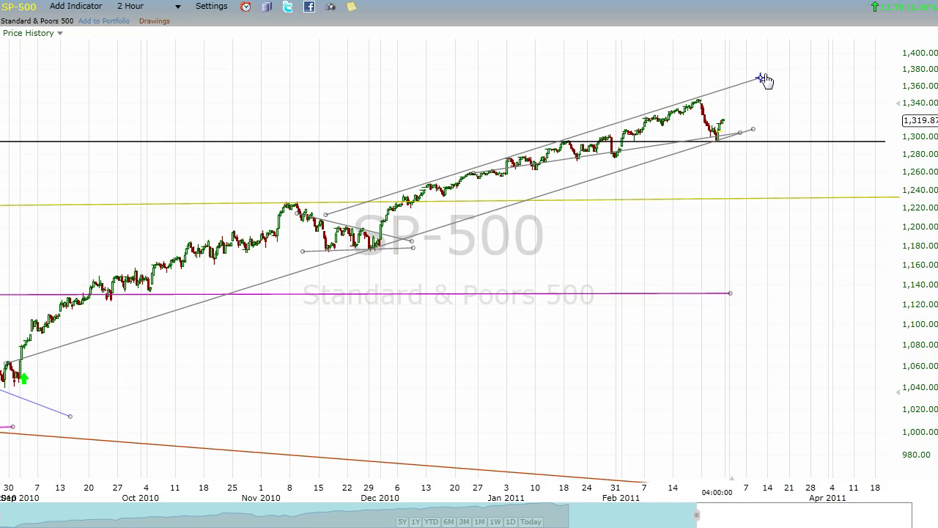
left_click_drag(761, 76, 854, 50)
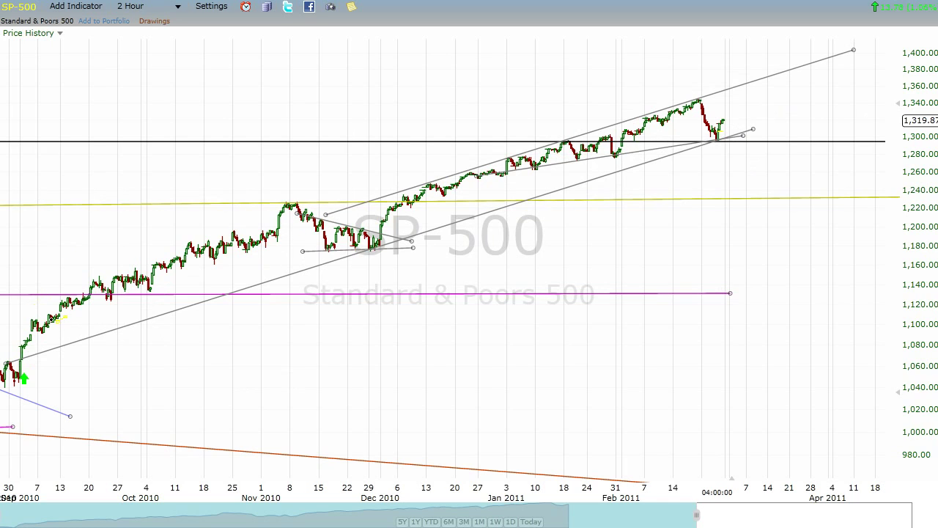
Step: Try a trendline from September 2010 through the October lows, extended to March 2011, and erase it
left_click_drag(60, 318, 396, 210)
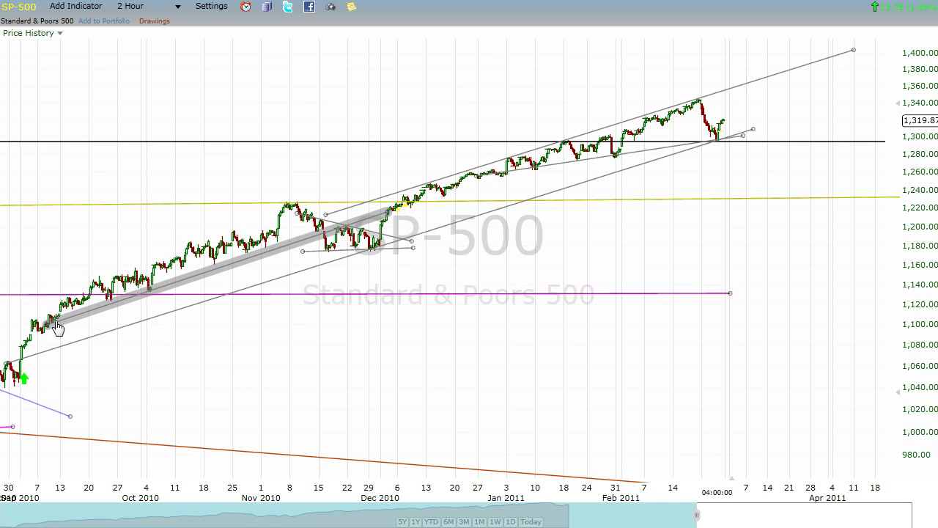
left_click_drag(58, 327, 44, 339)
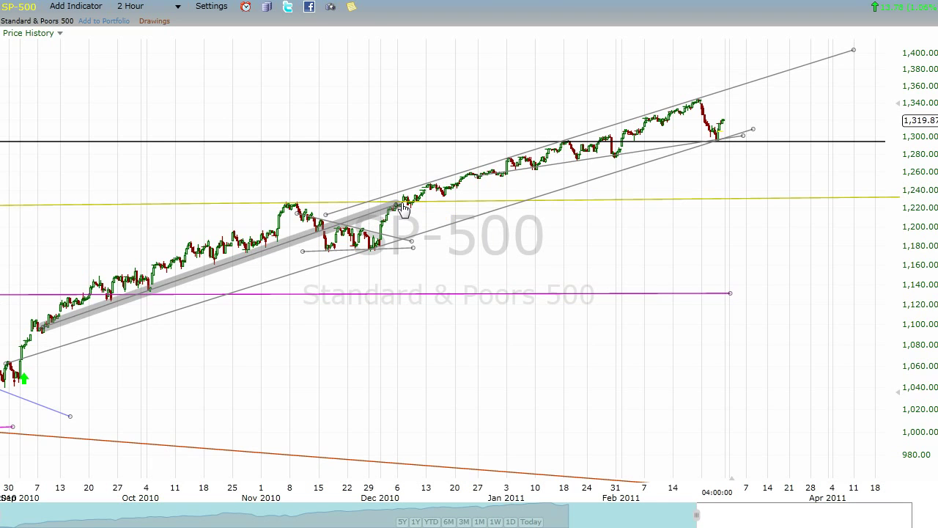
left_click_drag(396, 212, 786, 63)
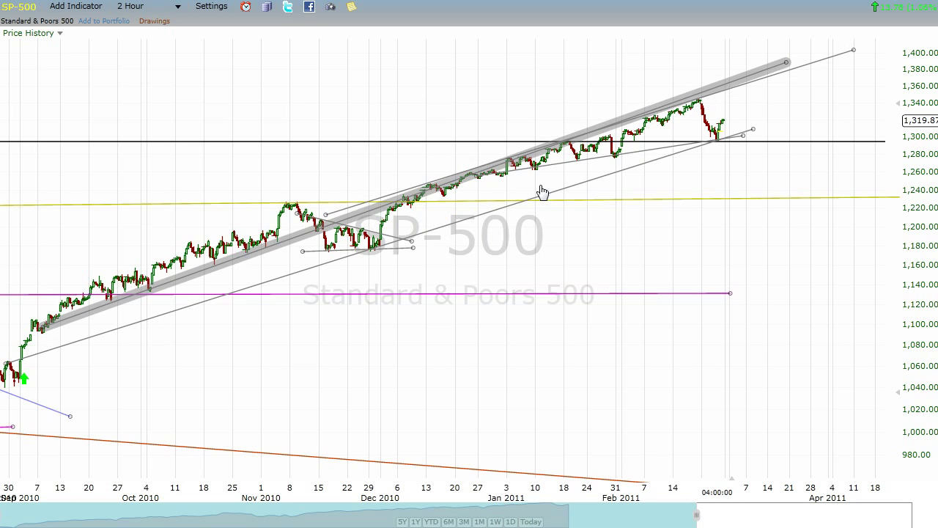
left_click(770, 69)
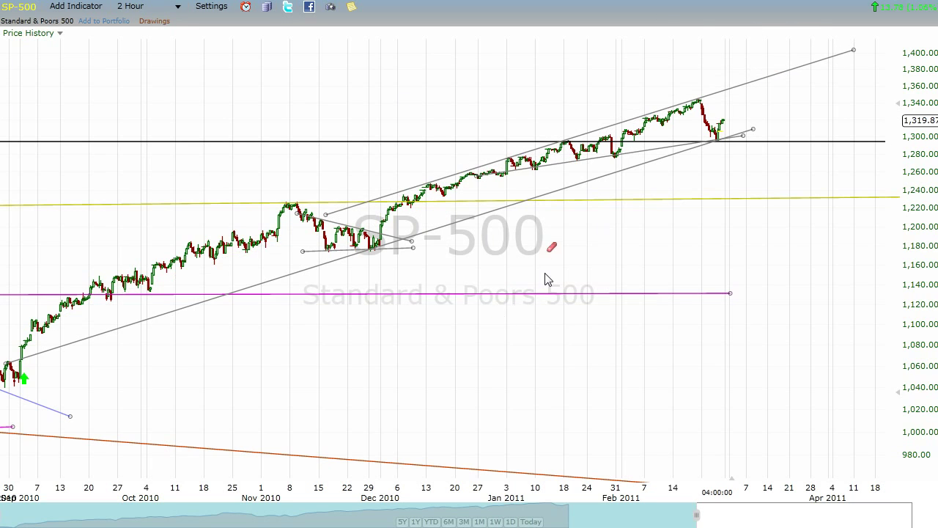
Step: On the hourly chart, reshape the short support line into a channel midline from early December 2010 through the January lows to early March
left_click(150, 7)
left_click(134, 128)
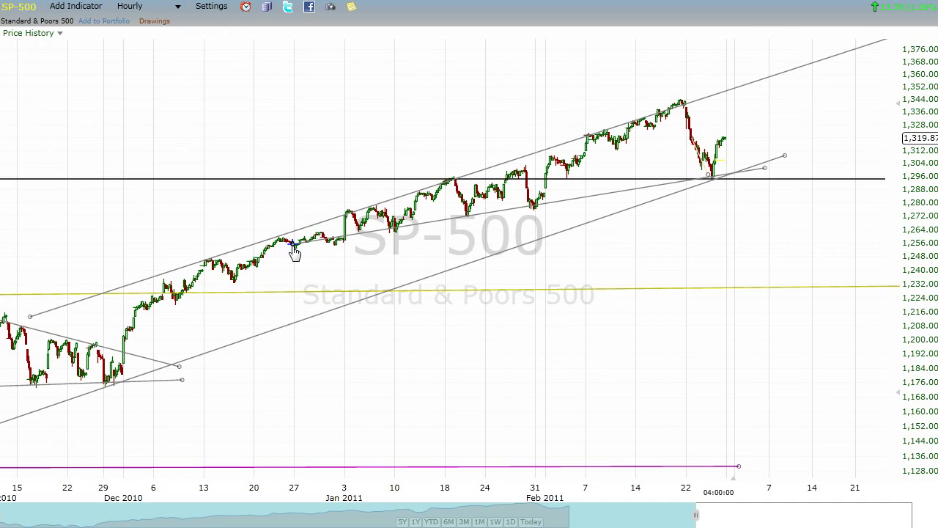
left_click_drag(294, 244, 179, 303)
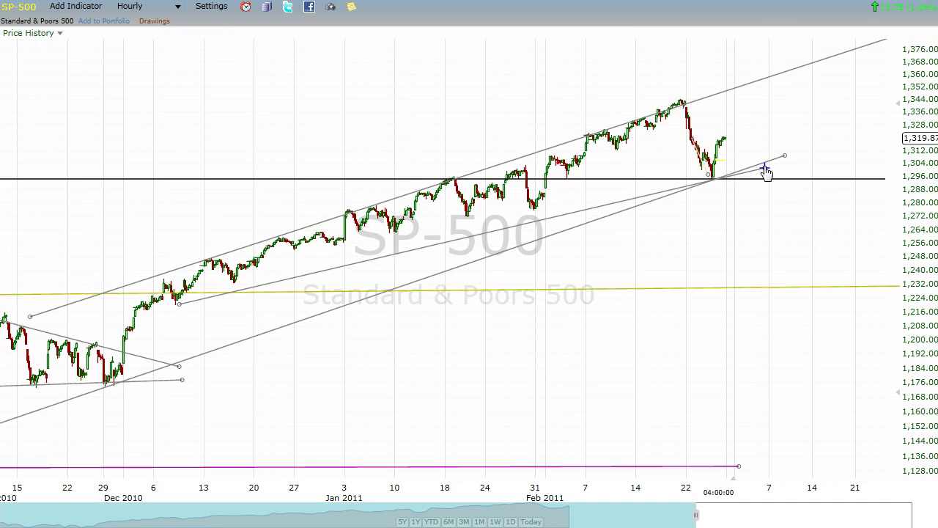
left_click_drag(763, 176, 765, 120)
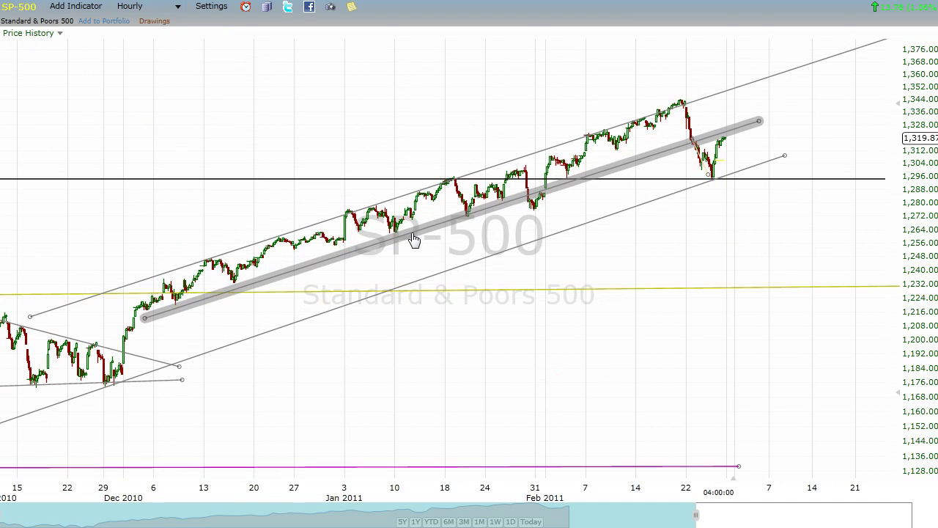
left_click_drag(414, 239, 405, 241)
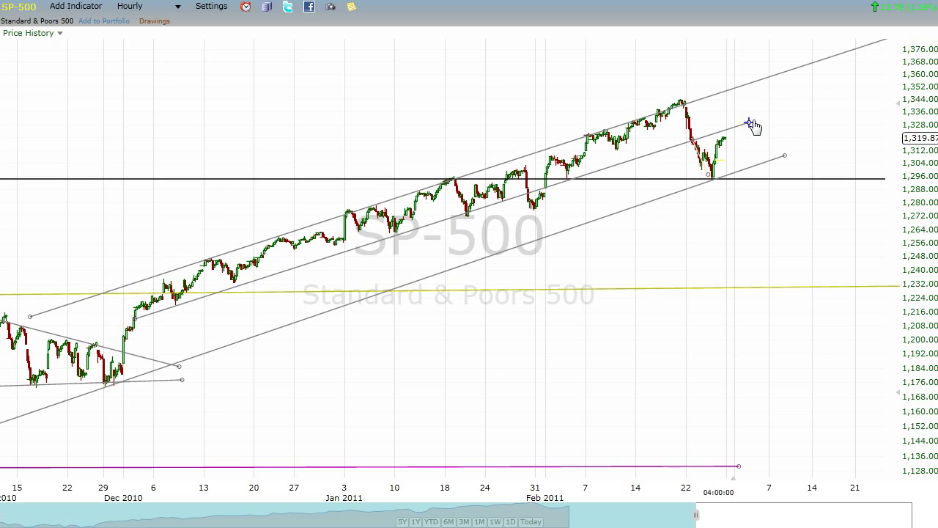
Step: Extend the channel midline to about 1,360 and the lower channel line to about 1,334, both ending around March 28, 2011
left_click_drag(749, 123, 896, 76)
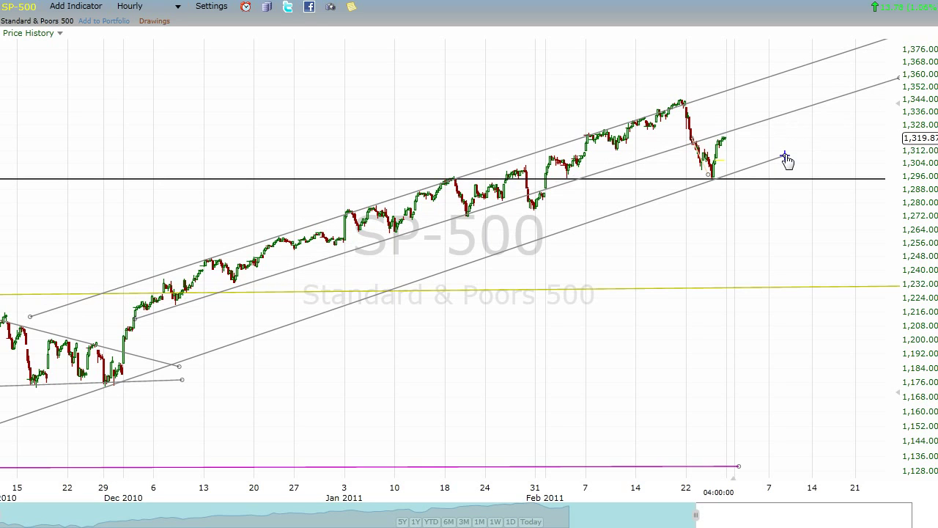
left_click_drag(785, 157, 918, 121)
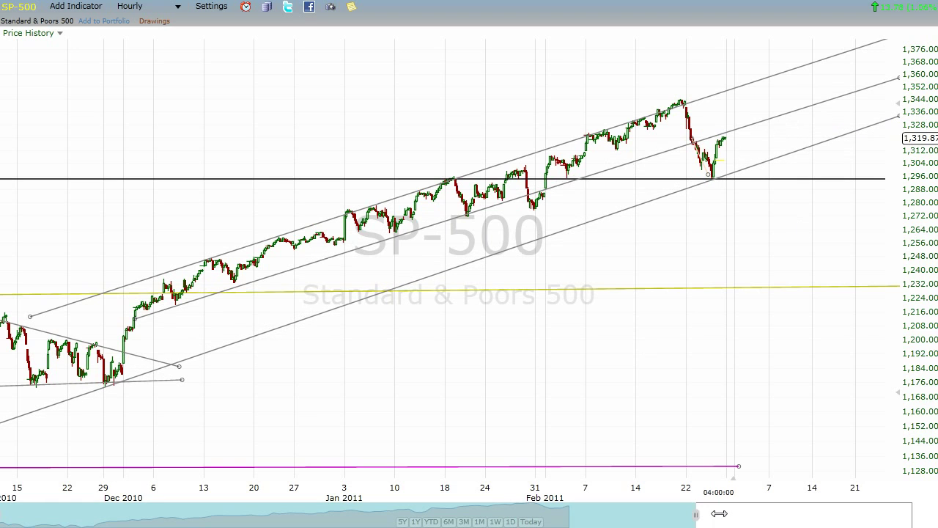
left_click_drag(718, 513, 729, 513)
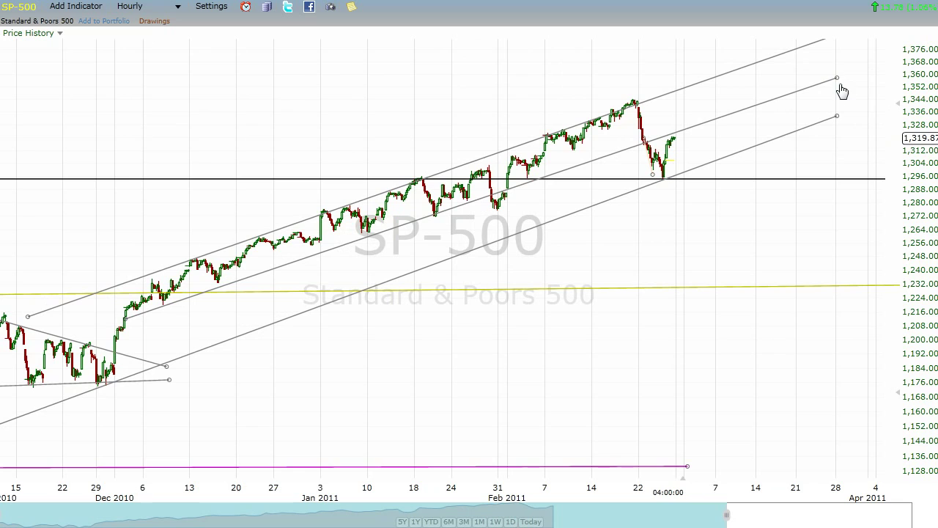
left_click_drag(837, 77, 837, 74)
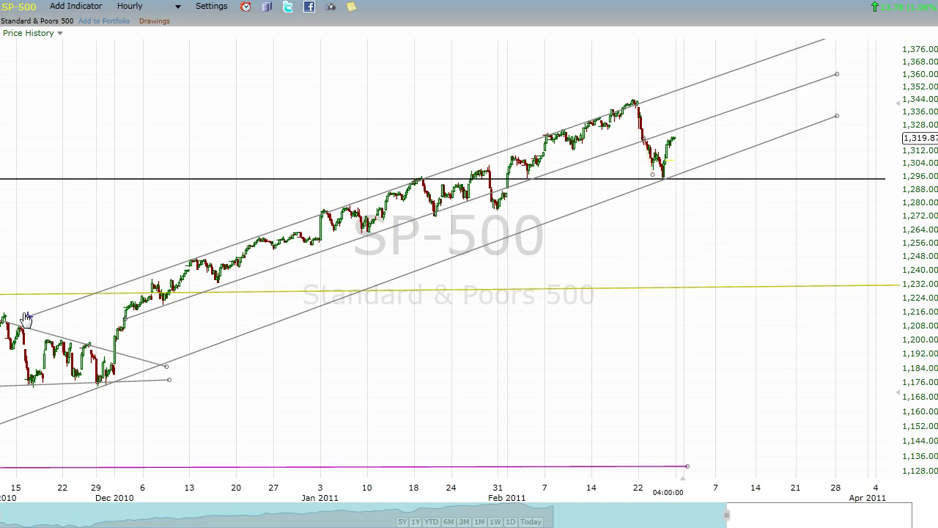
Step: Shift the upper channel line slightly higher so it runs just above the February 2011 peak from mid-November 2010 into April 2011
left_click_drag(27, 315, 24, 316)
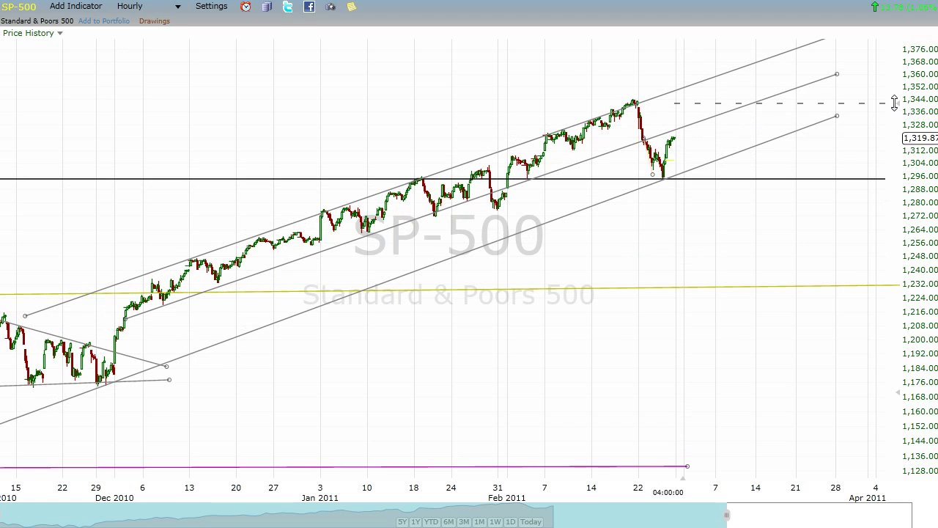
left_click_drag(898, 119, 898, 143)
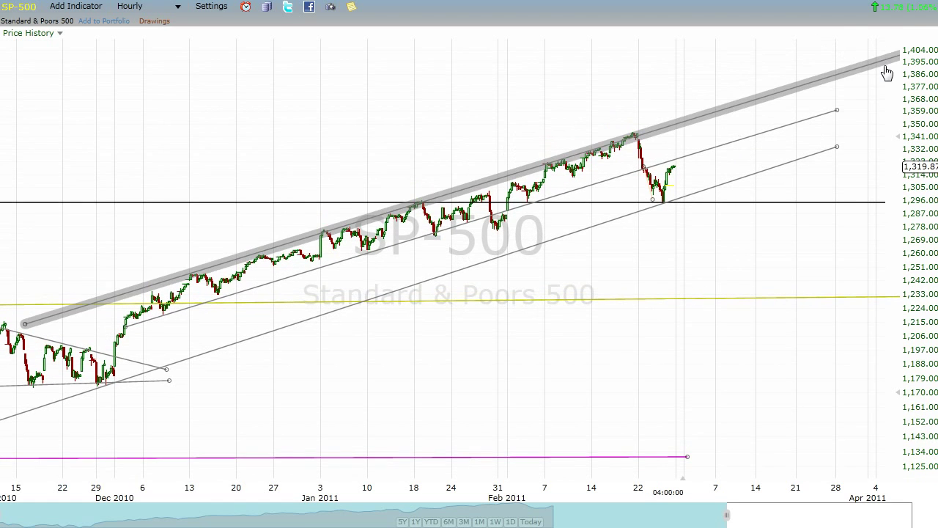
left_click_drag(886, 59, 885, 46)
left_click_drag(500, 176, 513, 175)
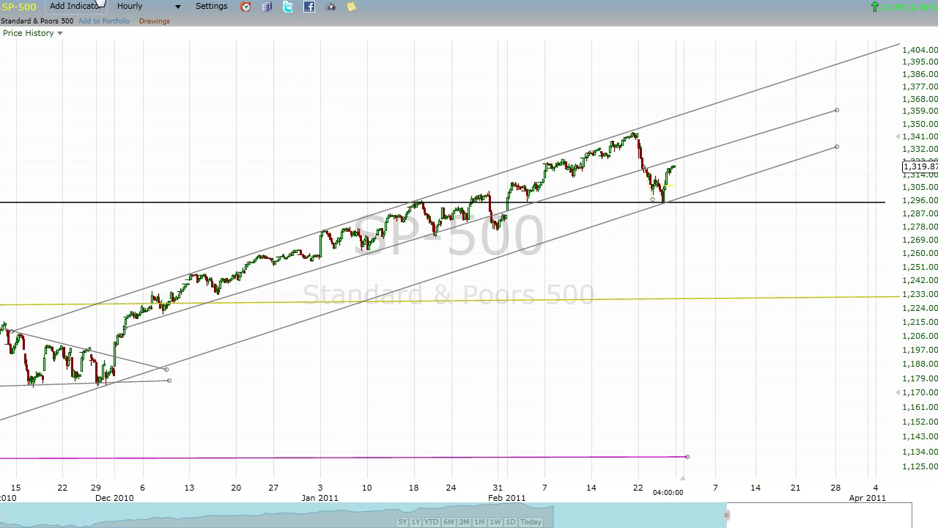
Step: On the 5-minute chart, draw two falling trendlines above and below the February 22–24 decline, ending near 1,295 and 1,290
left_click(155, 15)
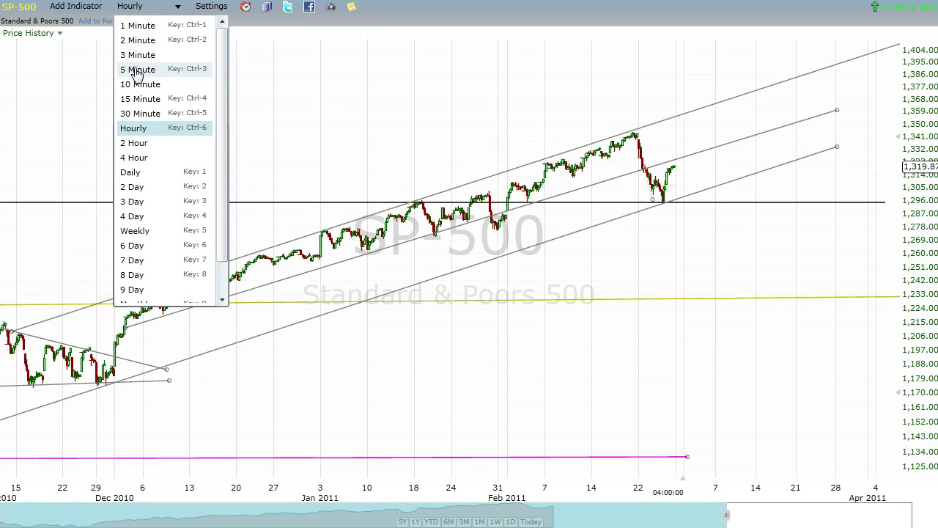
left_click(138, 67)
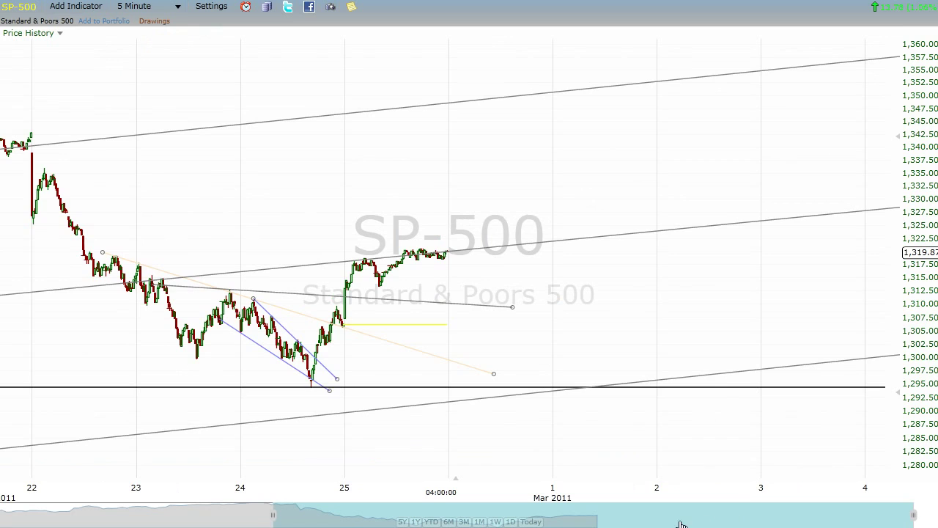
left_click_drag(681, 523, 617, 525)
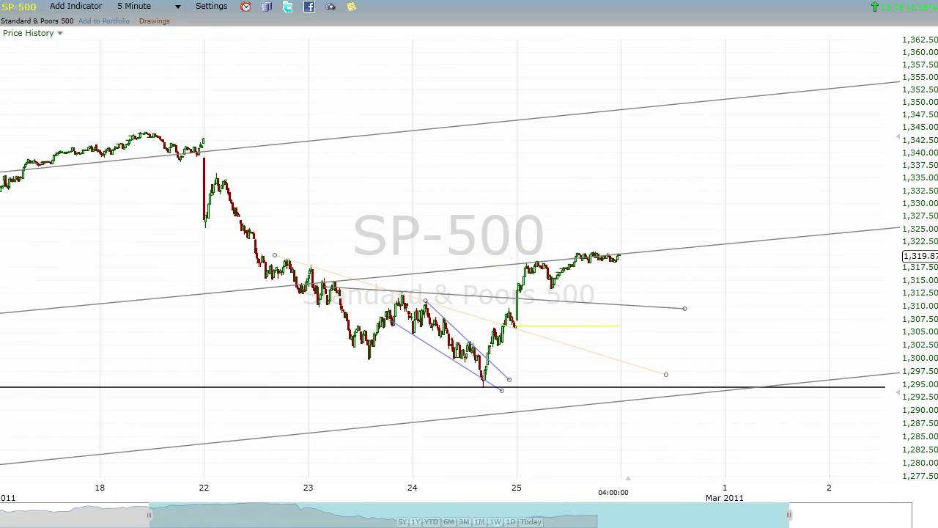
mouse_move(217, 155)
left_mouse_down()
mouse_move(206, 165)
mouse_move(473, 427)
mouse_move(449, 396)
left_mouse_up()
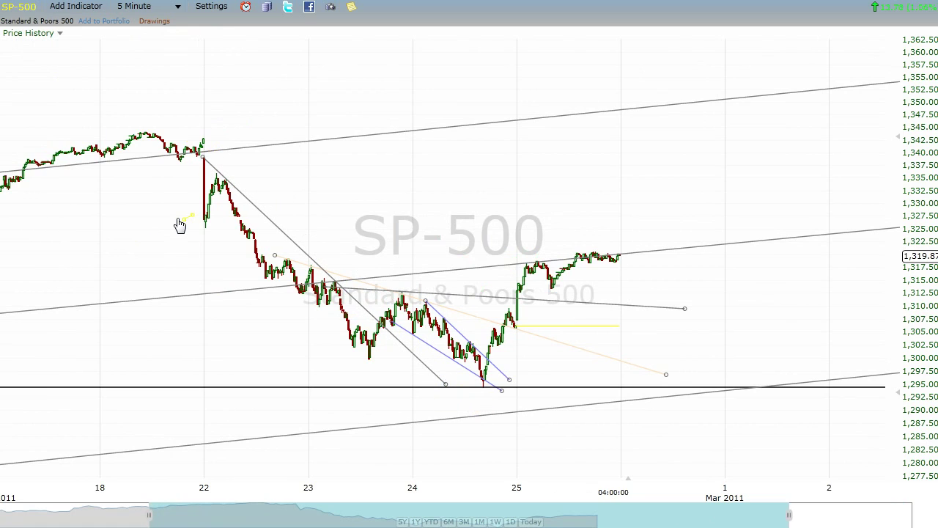
mouse_move(176, 216)
left_mouse_down()
mouse_move(461, 432)
mouse_move(446, 418)
left_mouse_up()
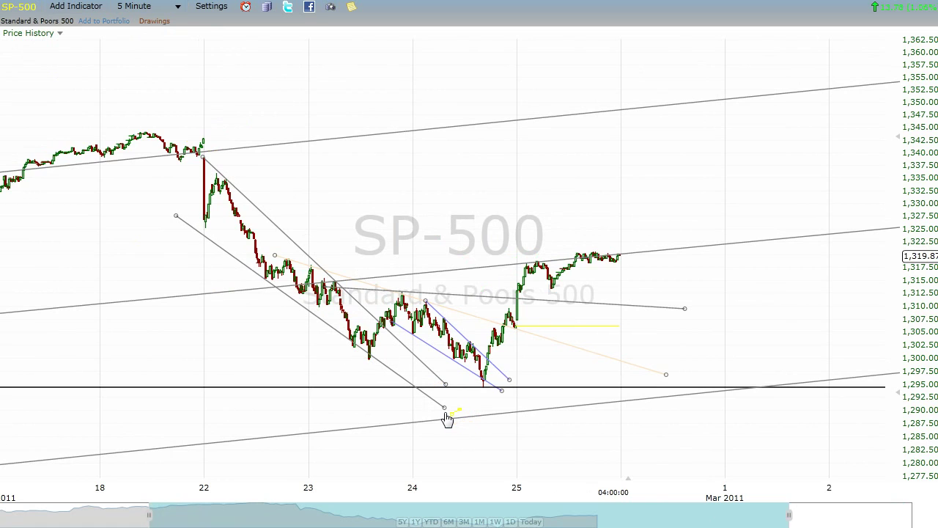
left_click(270, 220)
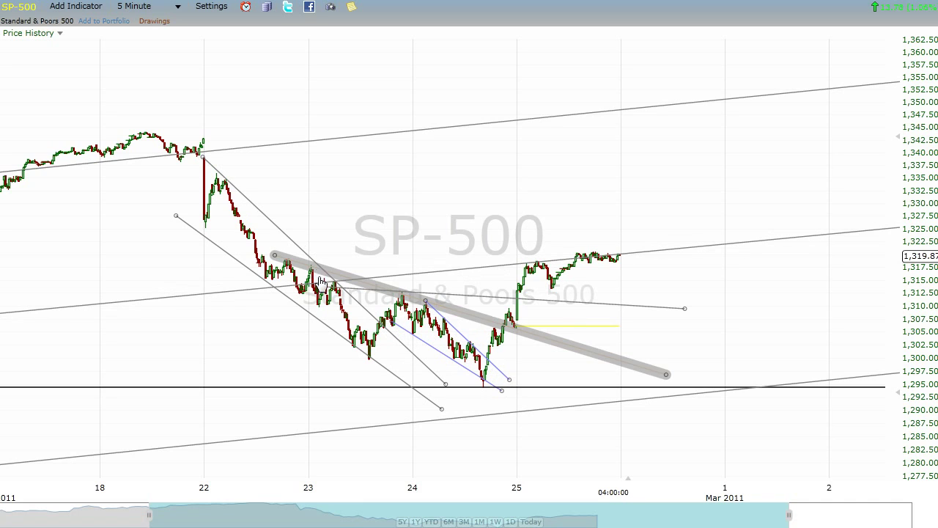
Step: Recolor the pale falling trendline that runs from February 22 to below 1,300 a solid orange
right_click(581, 354)
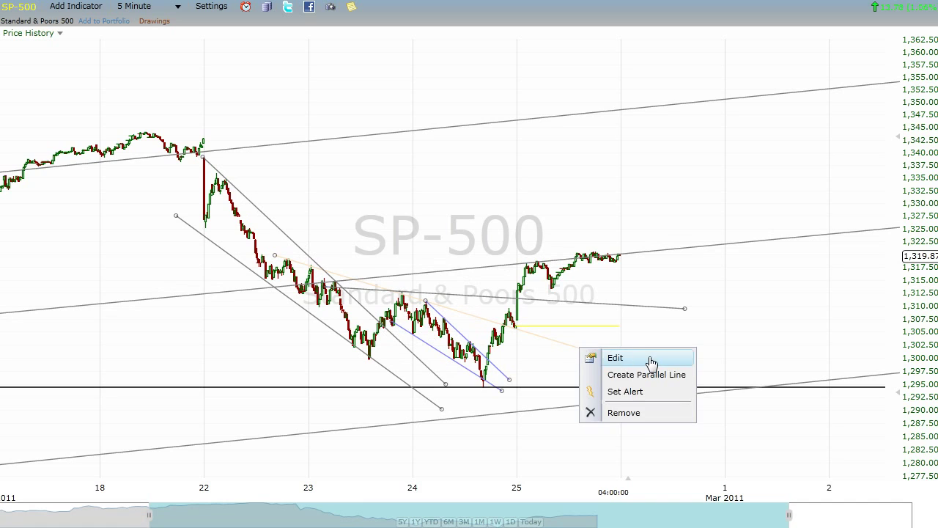
left_click(652, 361)
left_click(805, 396)
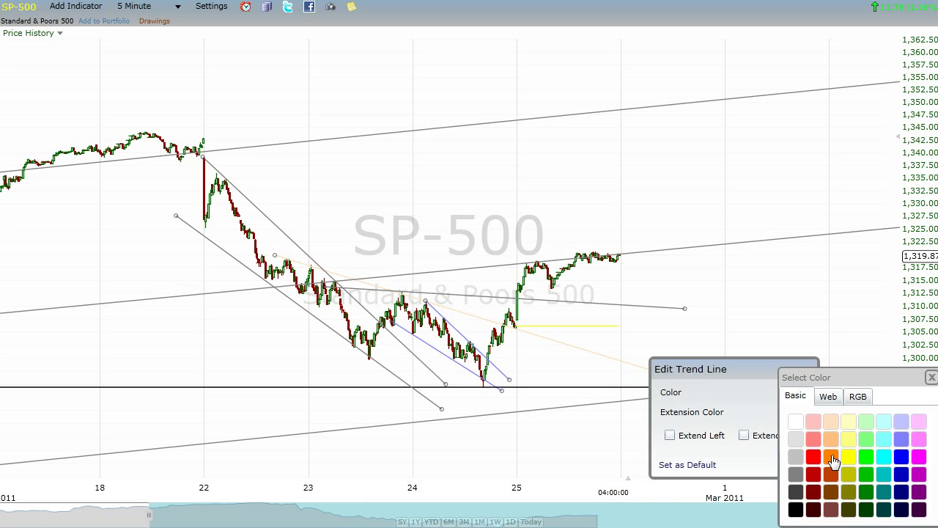
left_click(832, 468)
left_click(799, 462)
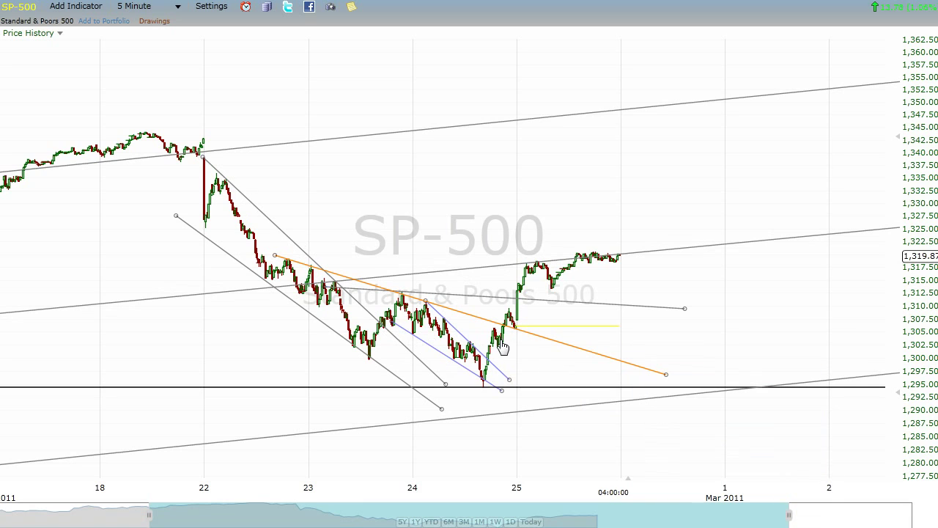